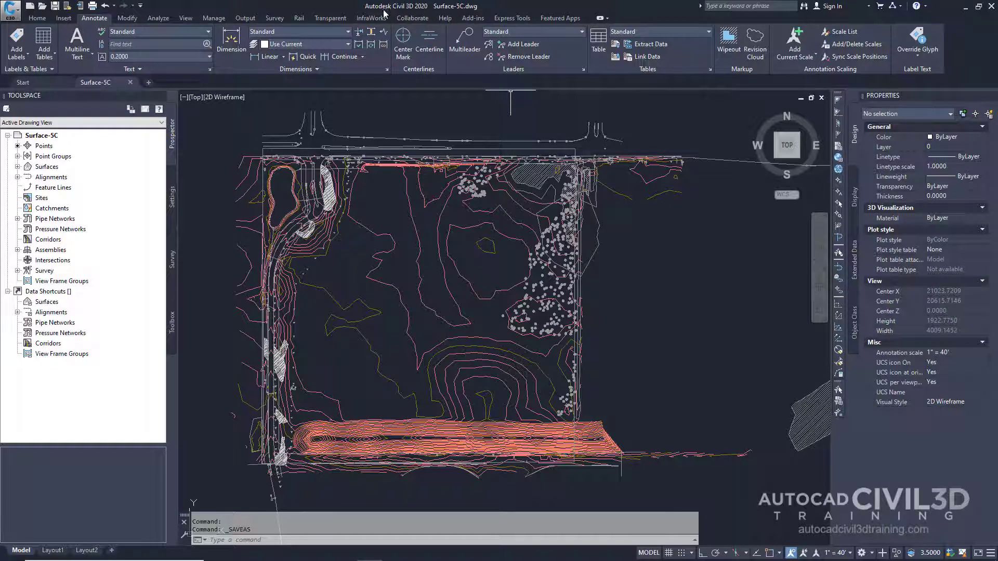
Show the Flow Paths tool list from the Analyze tab's Ground Data panel.
{"action": "left_click", "coordinate": [157, 20]}
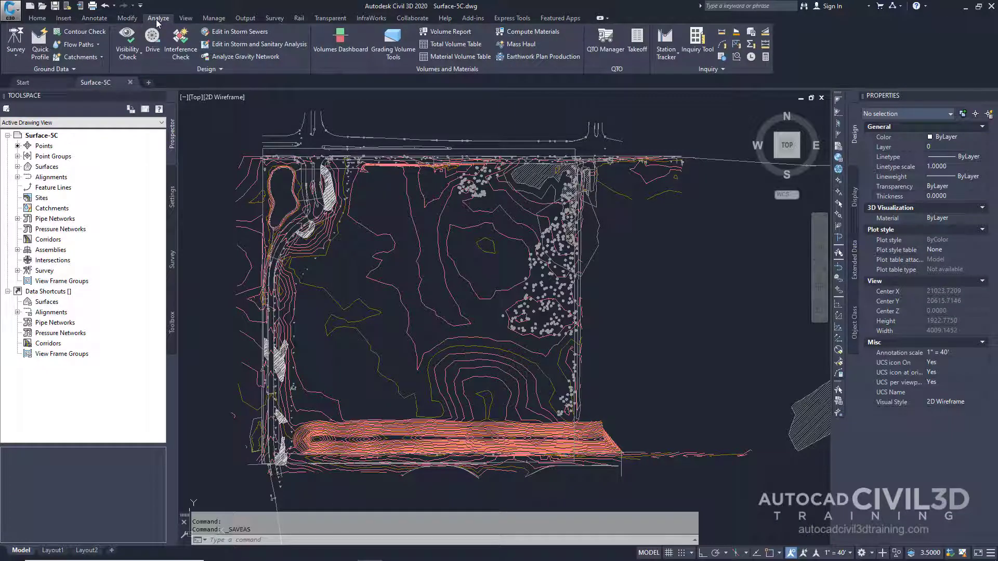
{"action": "left_click", "coordinate": [98, 46]}
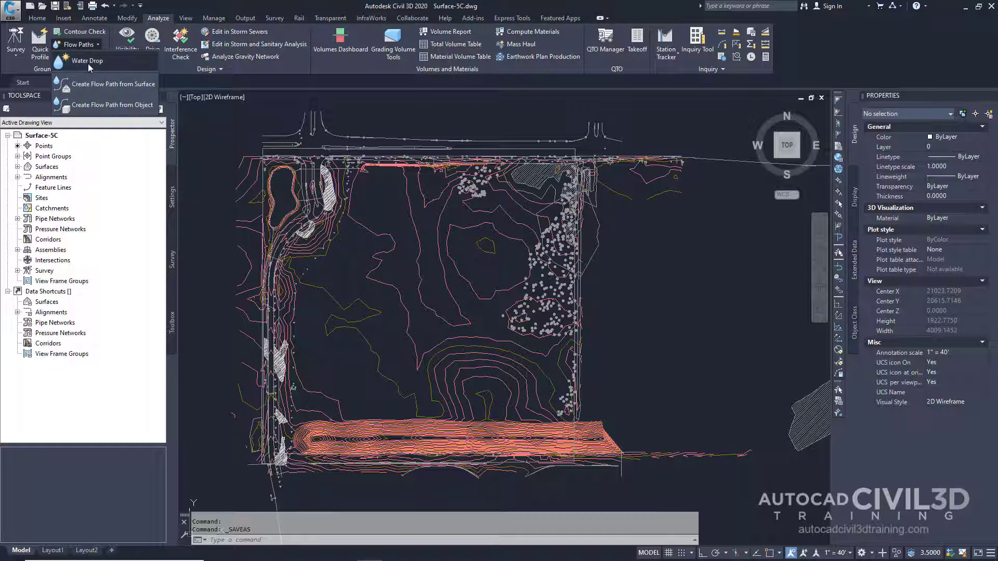
Start a Water Drop analysis on XGND with 2D polyline paths on layer C-TOPO-WDRP.
{"action": "left_click", "coordinate": [89, 64]}
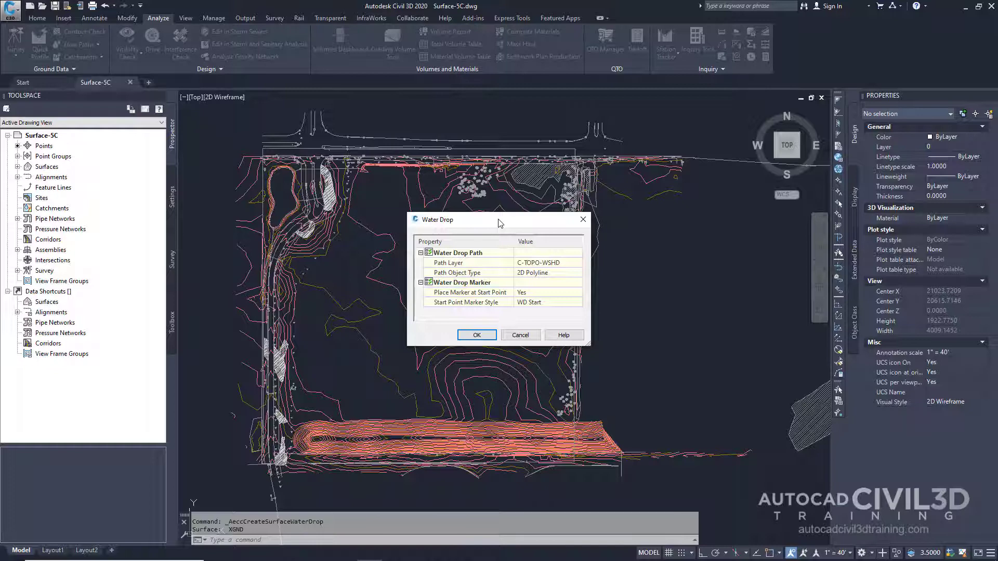
{"action": "left_click", "coordinate": [558, 266]}
{"action": "left_click", "coordinate": [577, 263]}
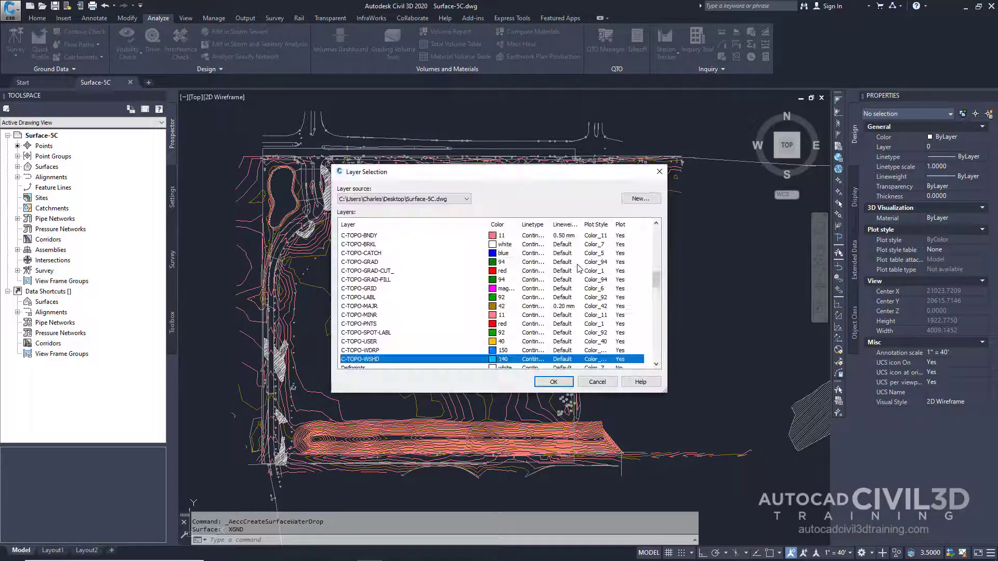
{"action": "left_click", "coordinate": [368, 351]}
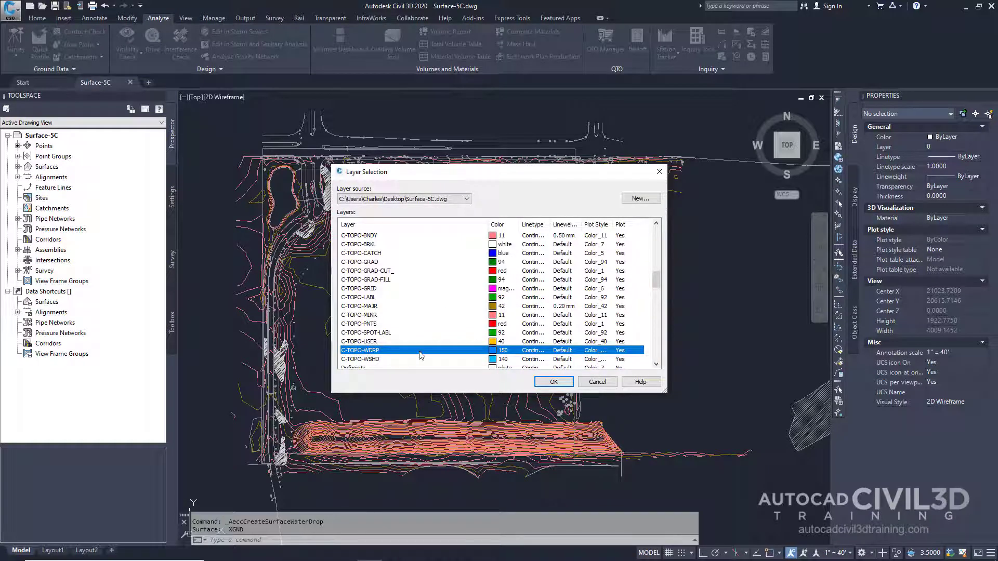
{"action": "left_click", "coordinate": [552, 382]}
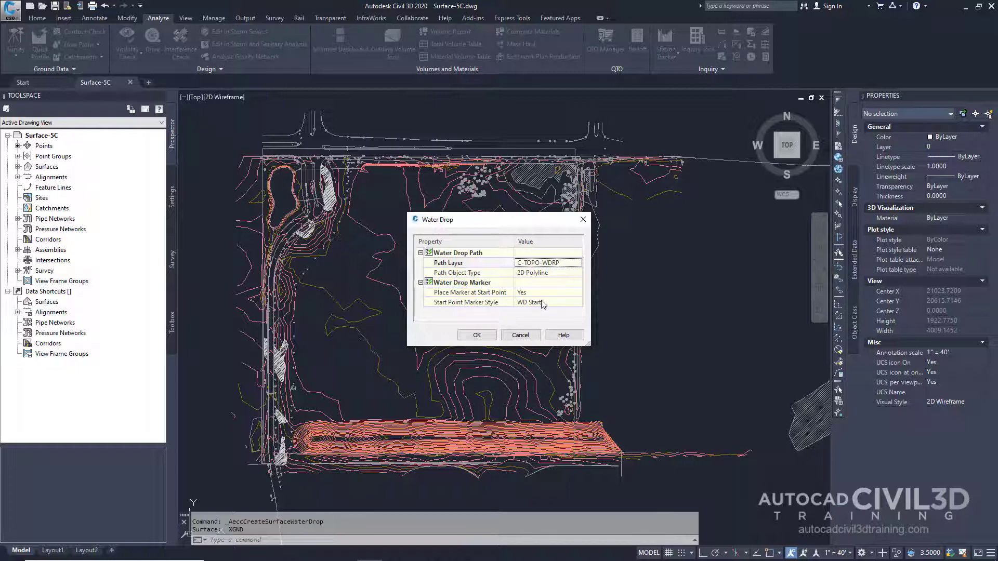
{"action": "left_click", "coordinate": [495, 331]}
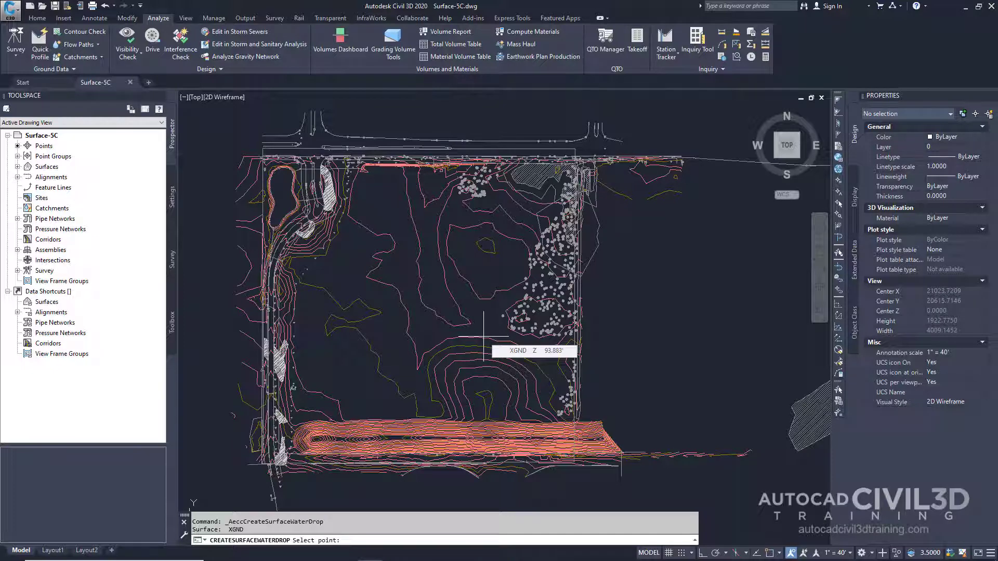
Trace ten water drop paths from points near the road at the site's north end.
{"action": "scroll", "coordinate": [457, 242], "scroll_direction": "up", "scroll_amount": 4}
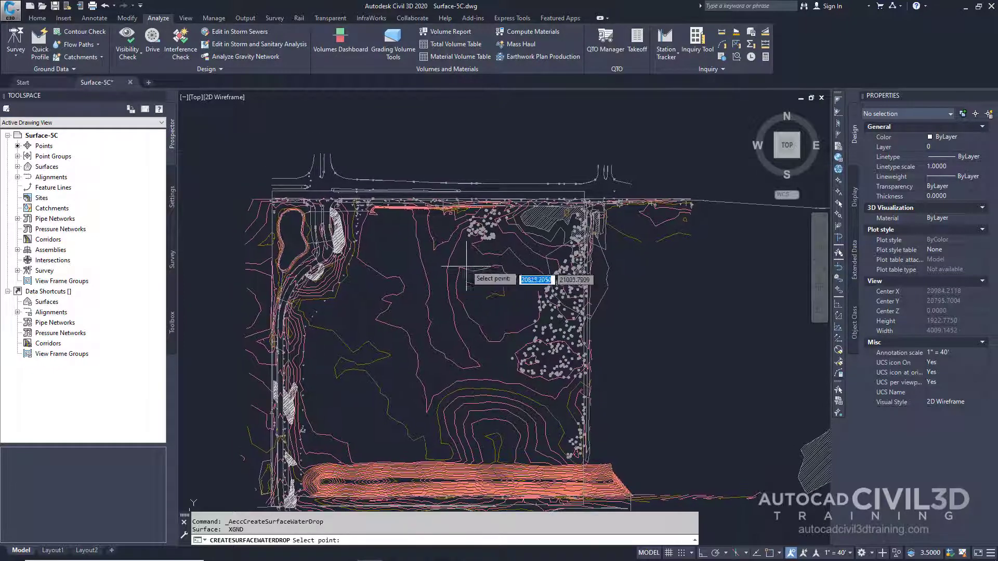
{"action": "scroll", "coordinate": [451, 242], "scroll_direction": "up", "scroll_amount": 2}
{"action": "mouse_move", "coordinate": [452, 242]}
{"action": "middle_mouse_down"}
{"action": "mouse_move", "coordinate": [457, 267]}
{"action": "mouse_move", "coordinate": [483, 280]}
{"action": "middle_mouse_up"}
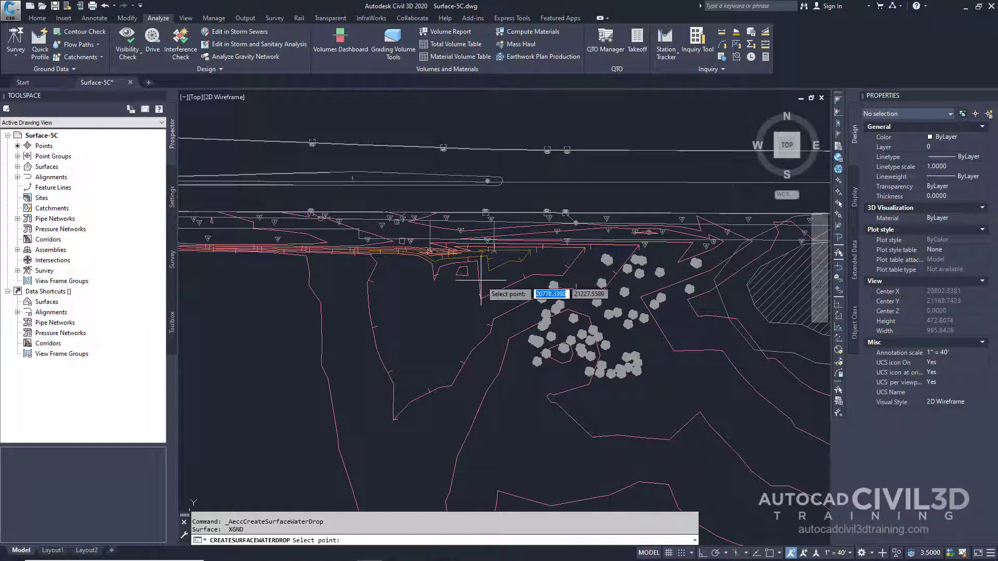
{"action": "left_click", "coordinate": [494, 252]}
{"action": "left_click", "coordinate": [484, 253]}
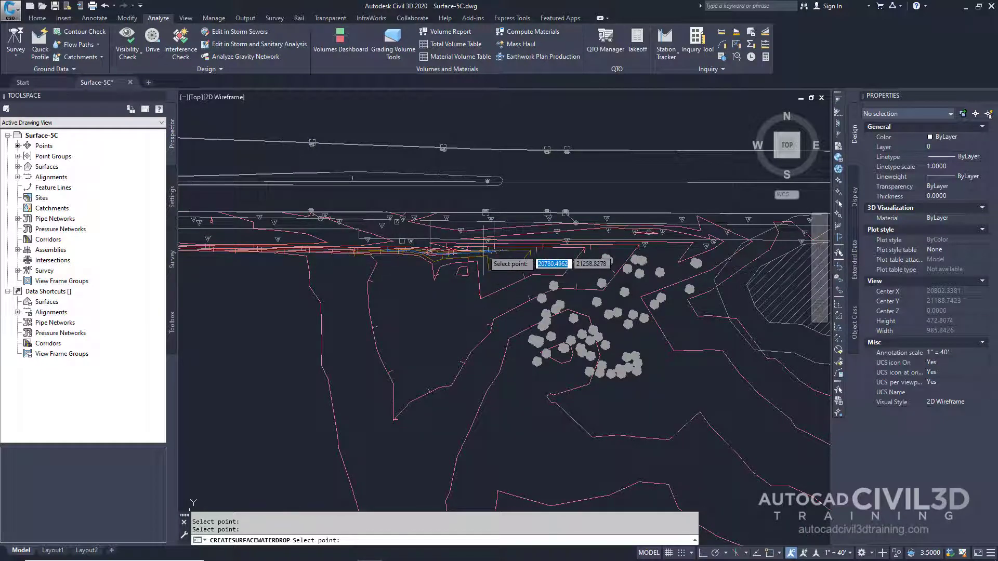
{"action": "left_click", "coordinate": [393, 243]}
{"action": "left_click", "coordinate": [319, 286]}
{"action": "left_click", "coordinate": [492, 312]}
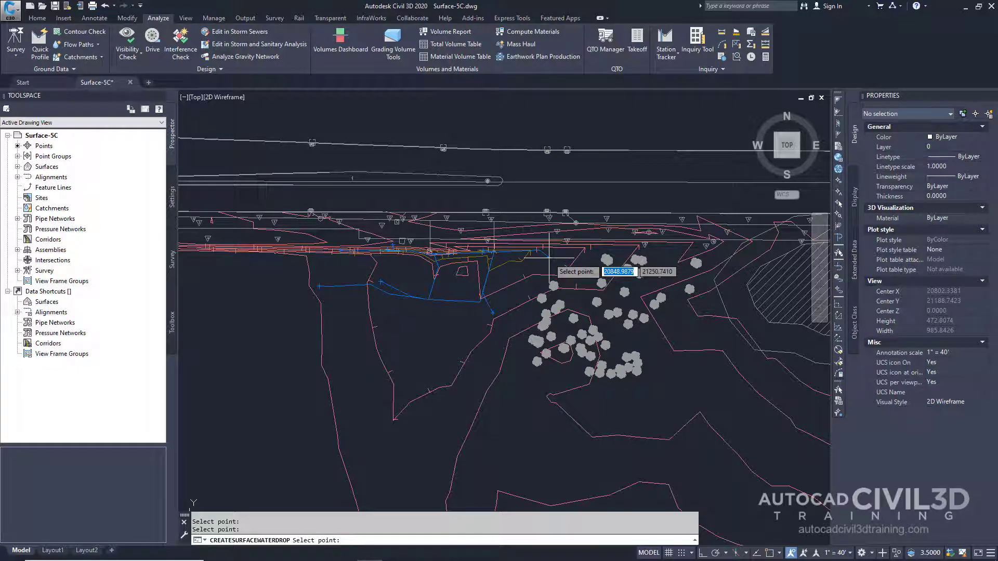
{"action": "left_click", "coordinate": [549, 257]}
{"action": "left_click", "coordinate": [425, 336]}
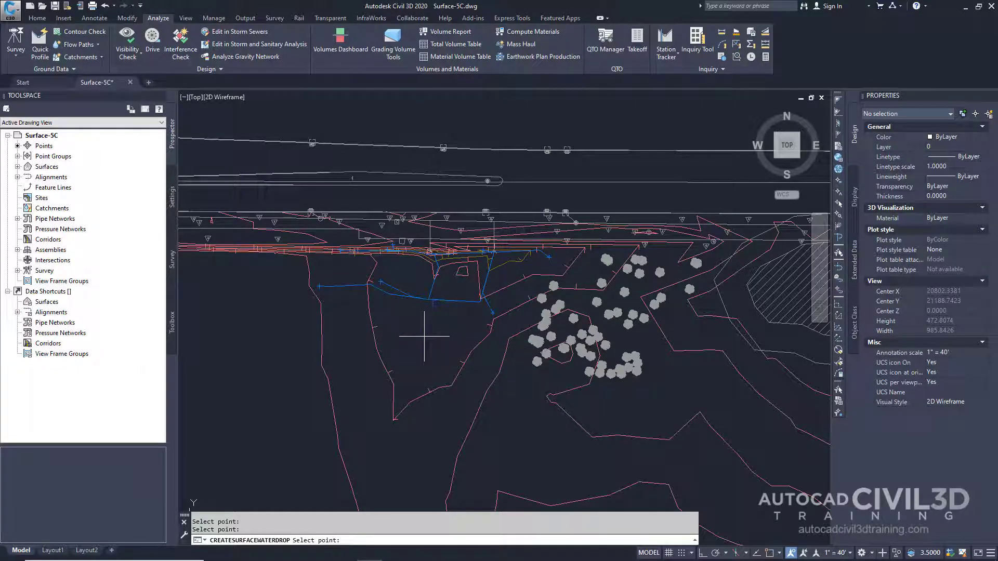
{"action": "left_click", "coordinate": [452, 404]}
{"action": "left_click", "coordinate": [303, 417]}
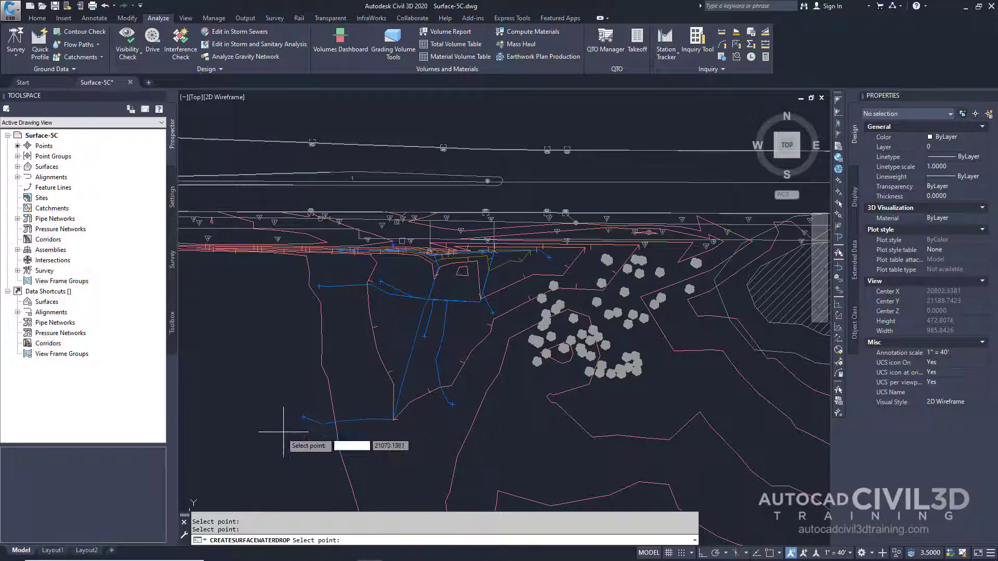
{"action": "left_click", "coordinate": [213, 457]}
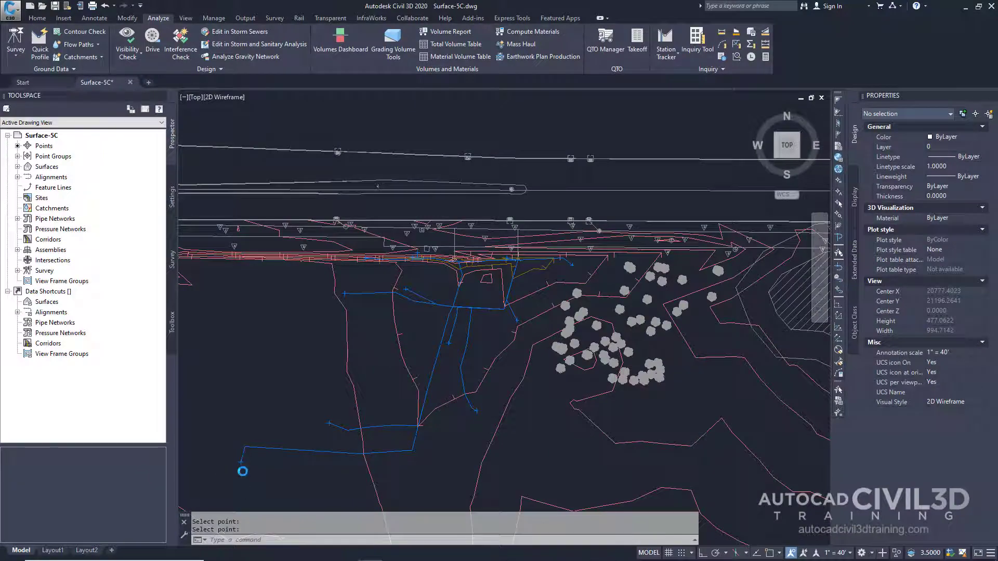
{"action": "scroll", "coordinate": [245, 468], "scroll_direction": "up", "scroll_amount": 4}
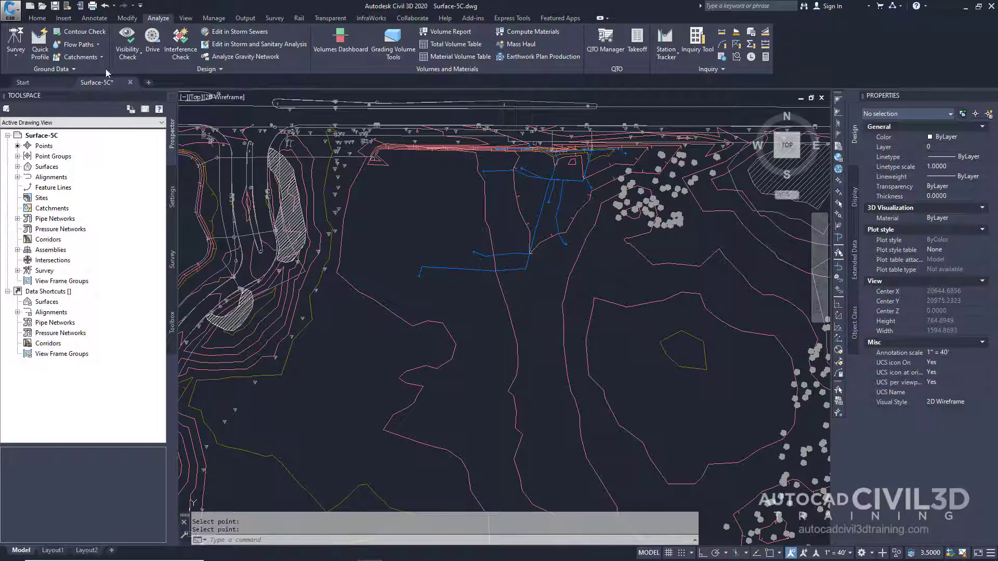
Run Water Drop again, keeping the same path settings.
{"action": "left_click", "coordinate": [80, 47]}
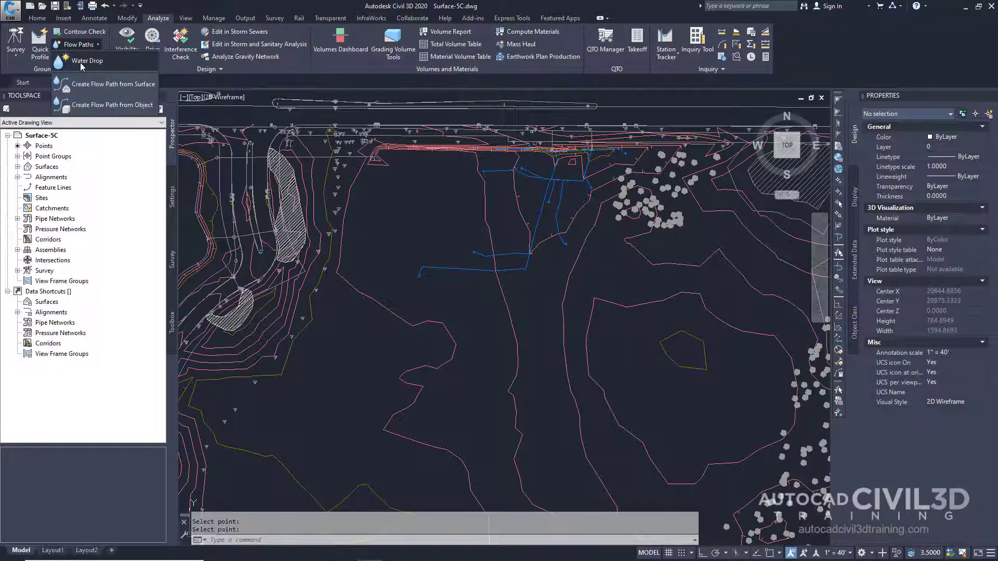
{"action": "left_click", "coordinate": [82, 58]}
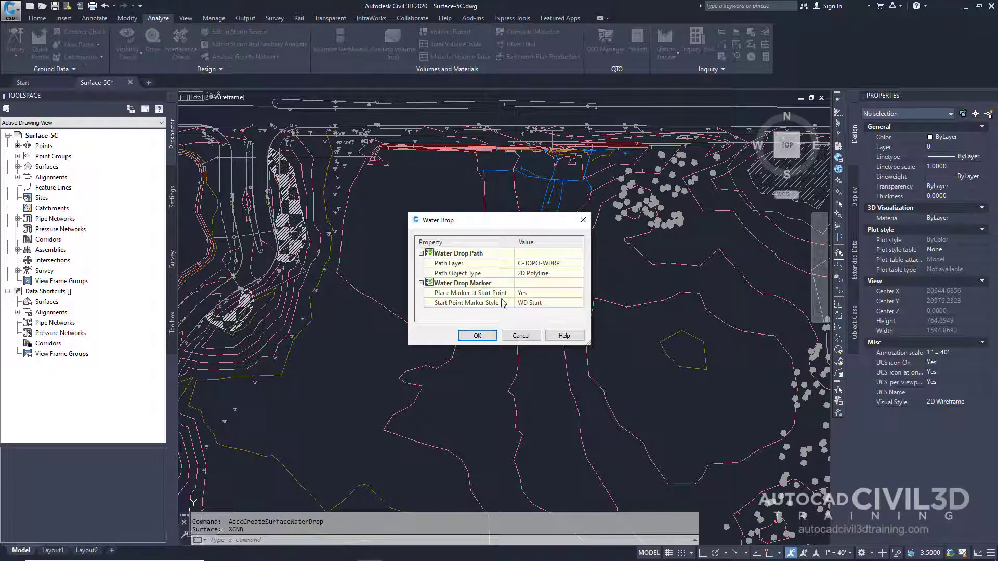
{"action": "left_click", "coordinate": [477, 335]}
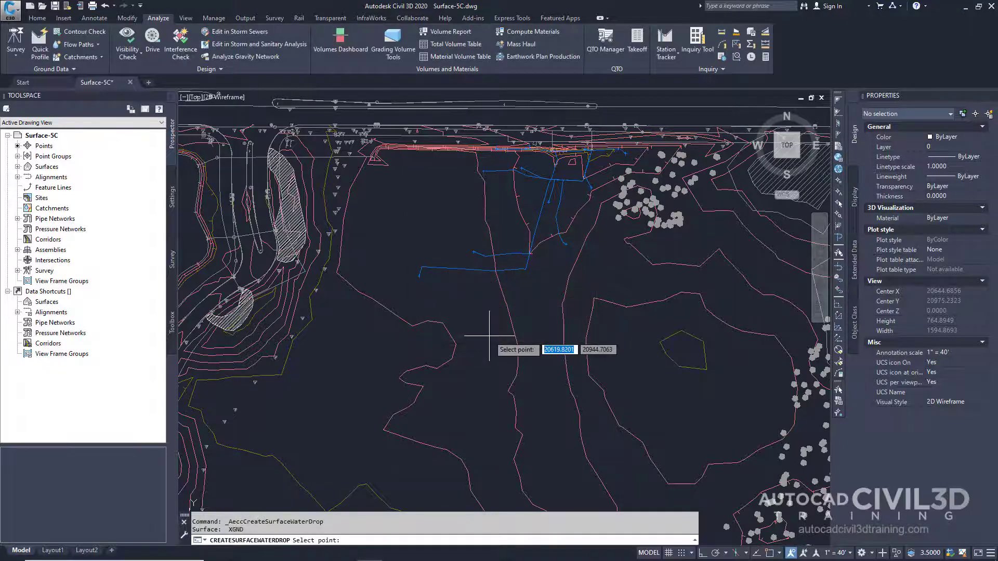
Trace fourteen more water drop paths across the middle and northeast of the site.
{"action": "left_click", "coordinate": [437, 332]}
{"action": "left_click", "coordinate": [340, 355]}
{"action": "left_click", "coordinate": [283, 397]}
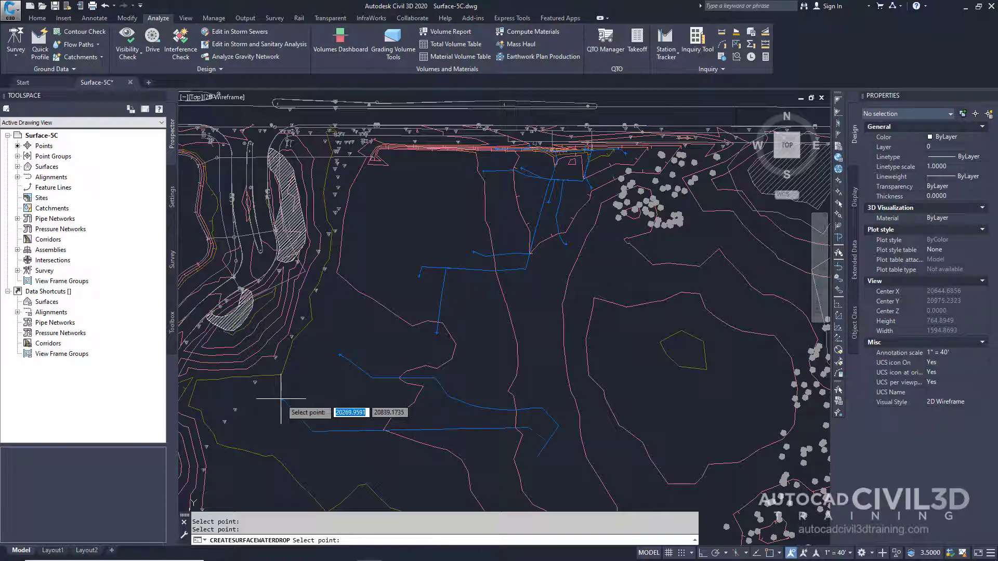
{"action": "left_click", "coordinate": [470, 347]}
{"action": "left_click", "coordinate": [634, 336]}
{"action": "left_click", "coordinate": [574, 267]}
{"action": "left_click", "coordinate": [525, 319]}
{"action": "left_click", "coordinate": [343, 317]}
{"action": "left_click", "coordinate": [340, 355]}
{"action": "left_click", "coordinate": [321, 287]}
{"action": "left_click", "coordinate": [349, 197]}
{"action": "left_click", "coordinate": [377, 231]}
{"action": "left_click", "coordinate": [426, 219]}
{"action": "left_click", "coordinate": [435, 243]}
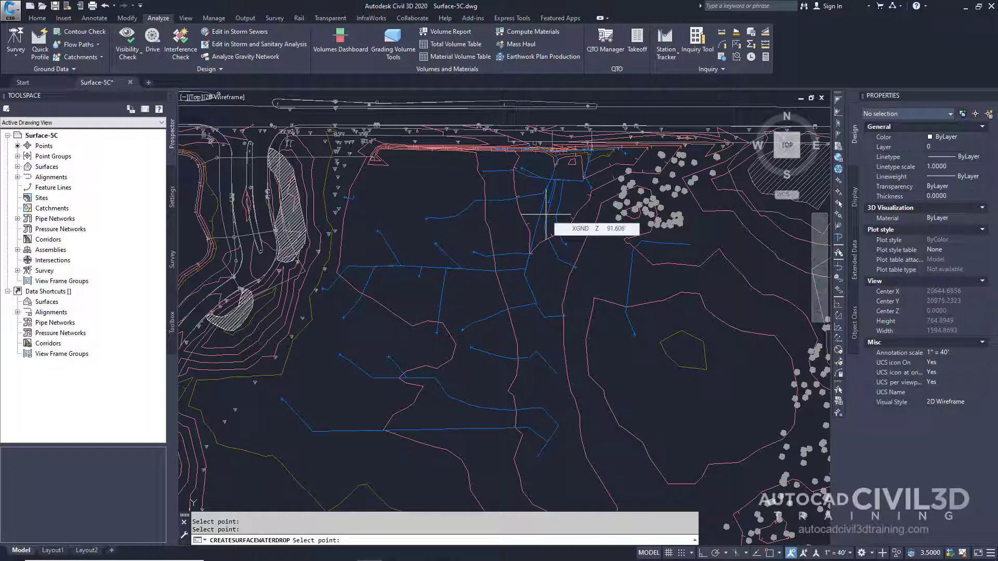
{"action": "key", "text": "Return"}
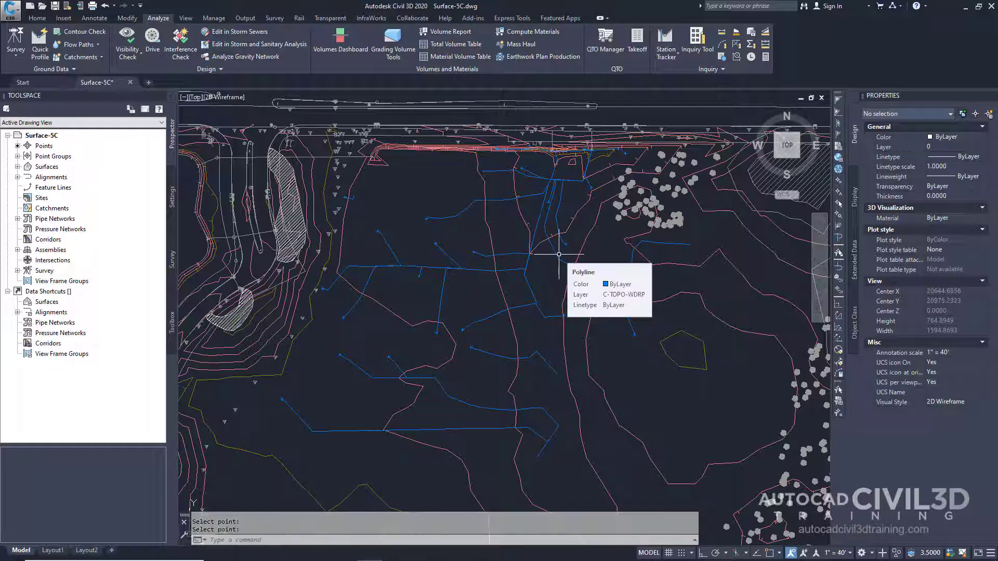
{"action": "middle_click_drag", "start_coordinate": [570, 207], "coordinate": [551, 271]}
{"action": "scroll", "coordinate": [541, 223], "scroll_direction": "up", "scroll_amount": 4}
{"action": "middle_click_drag", "start_coordinate": [541, 223], "coordinate": [541, 273]}
{"action": "scroll", "coordinate": [545, 264], "scroll_direction": "up", "scroll_amount": 2}
{"action": "scroll", "coordinate": [546, 261], "scroll_direction": "up", "scroll_amount": 2}
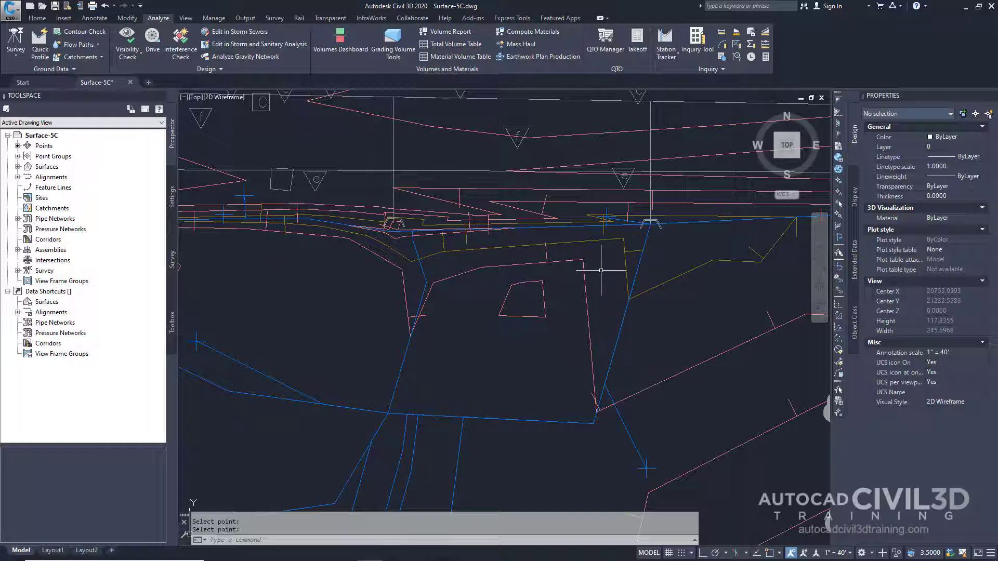
{"action": "scroll", "coordinate": [598, 256], "scroll_direction": "down", "scroll_amount": 5}
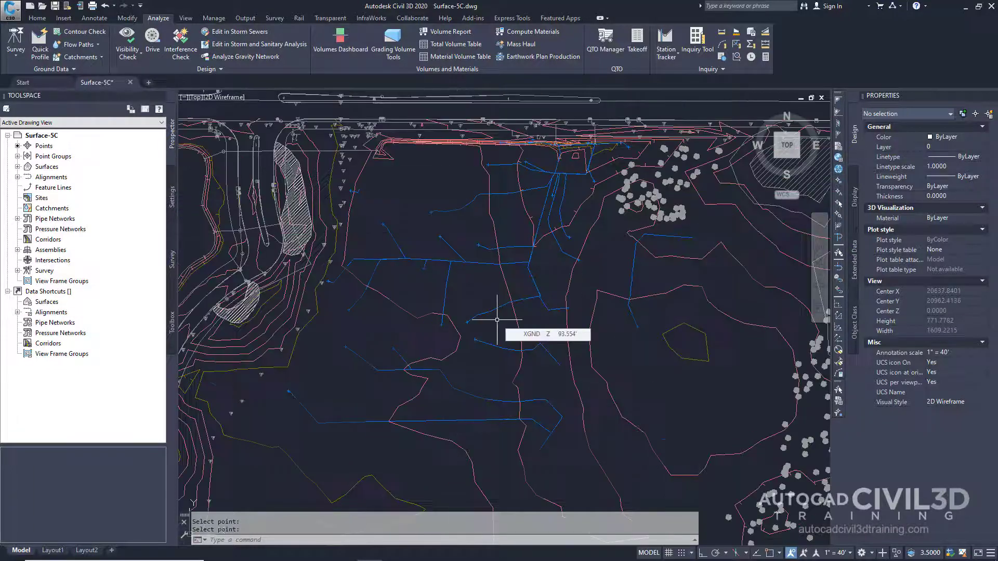
Start a Catchment Area command on the XGND surface.
{"action": "left_click", "coordinate": [99, 57]}
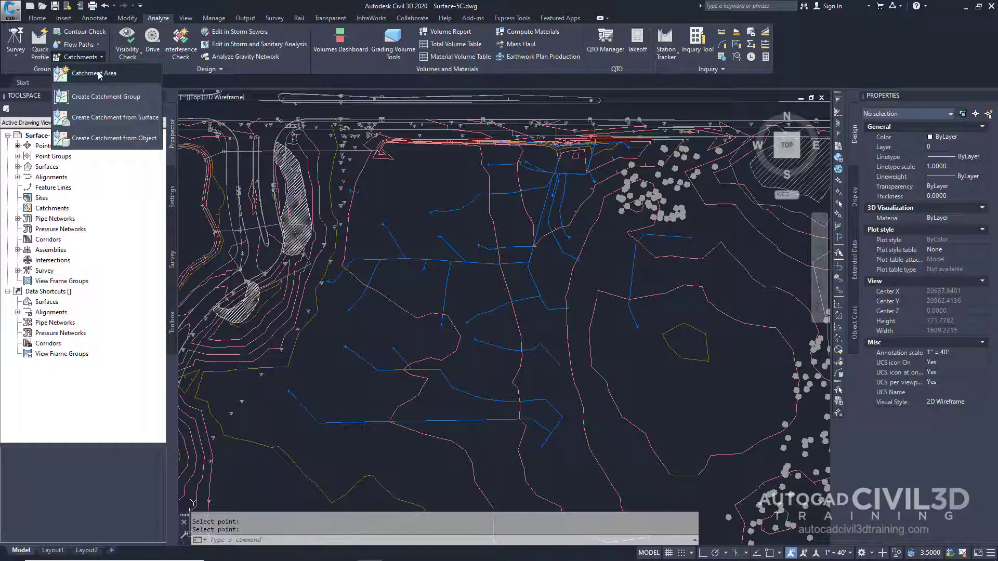
{"action": "left_click", "coordinate": [102, 77]}
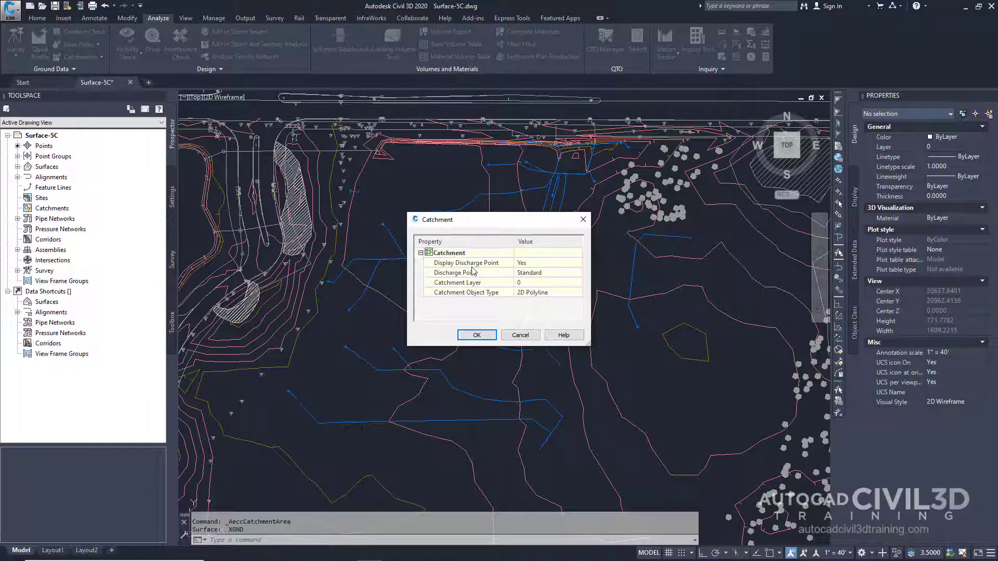
Set the discharge point style to Catchment and bring up the catchment layer list.
{"action": "left_click", "coordinate": [548, 278]}
{"action": "left_click", "coordinate": [578, 274]}
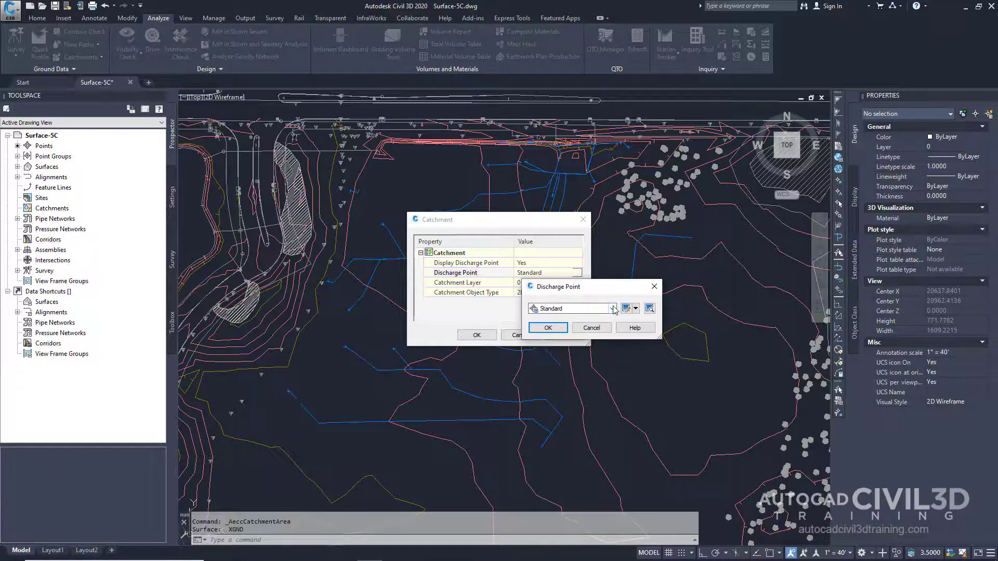
{"action": "left_click", "coordinate": [613, 309]}
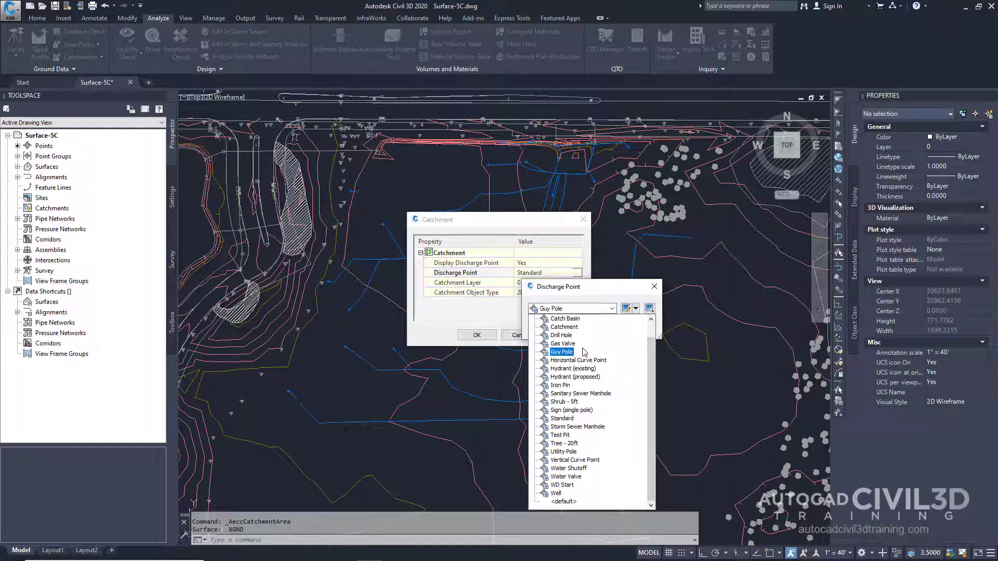
{"action": "left_click", "coordinate": [563, 327]}
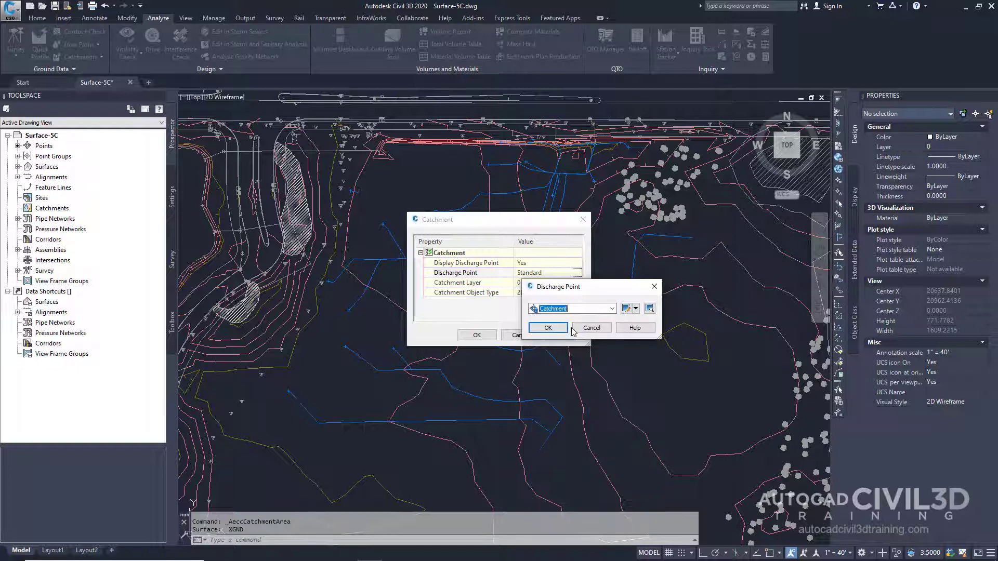
{"action": "left_click", "coordinate": [548, 329]}
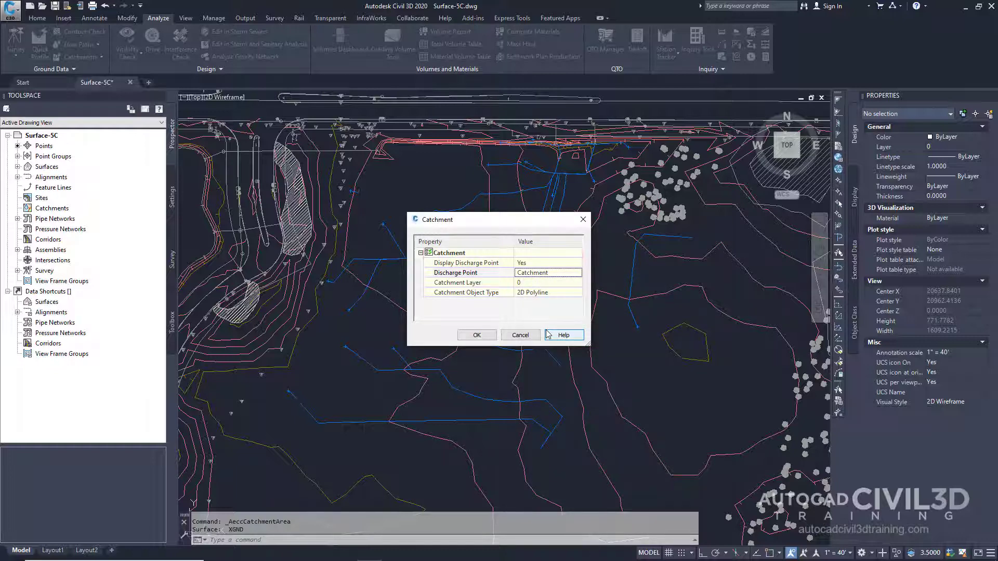
{"action": "left_click", "coordinate": [540, 283]}
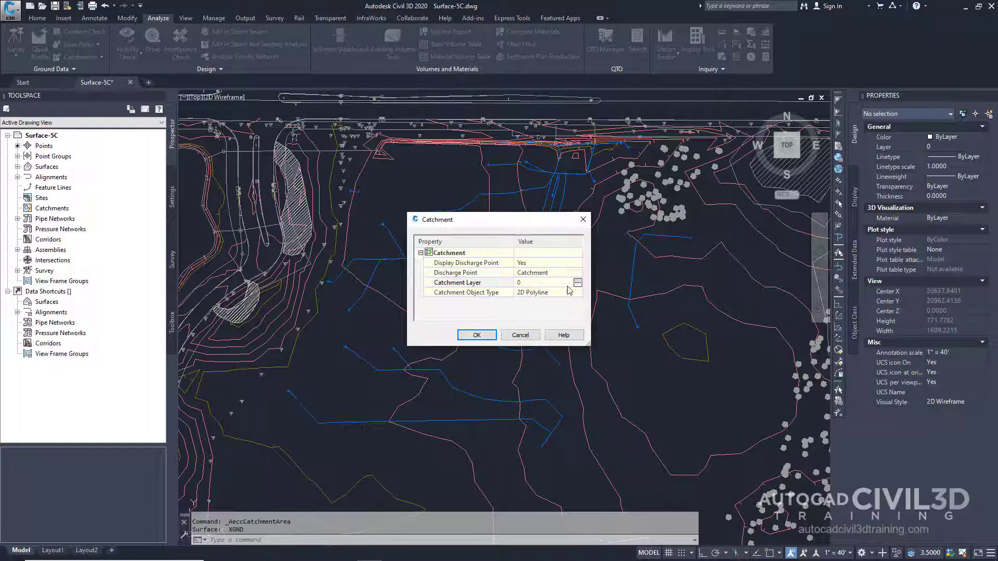
{"action": "left_click", "coordinate": [578, 282]}
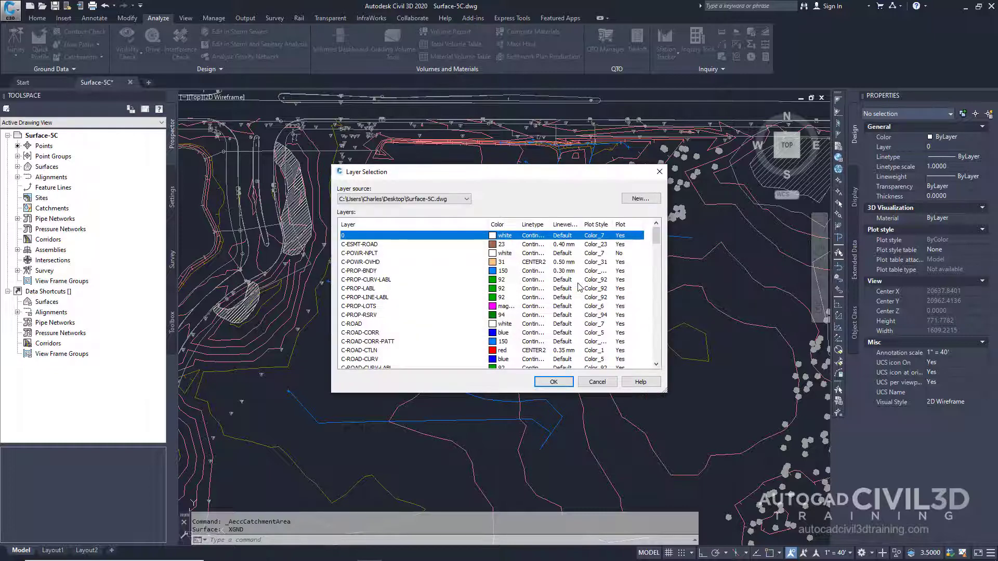
Put catchments on layer C-TOPO-CATCH and accept the Catchment settings.
{"action": "left_click_drag", "start_coordinate": [657, 238], "coordinate": [658, 286]}
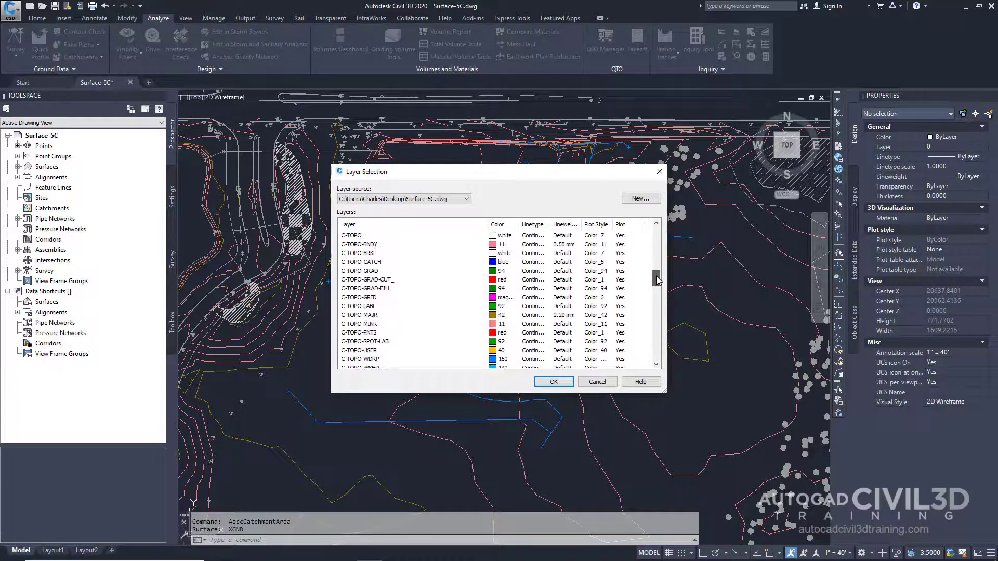
{"action": "left_click", "coordinate": [368, 264]}
{"action": "left_click", "coordinate": [558, 384]}
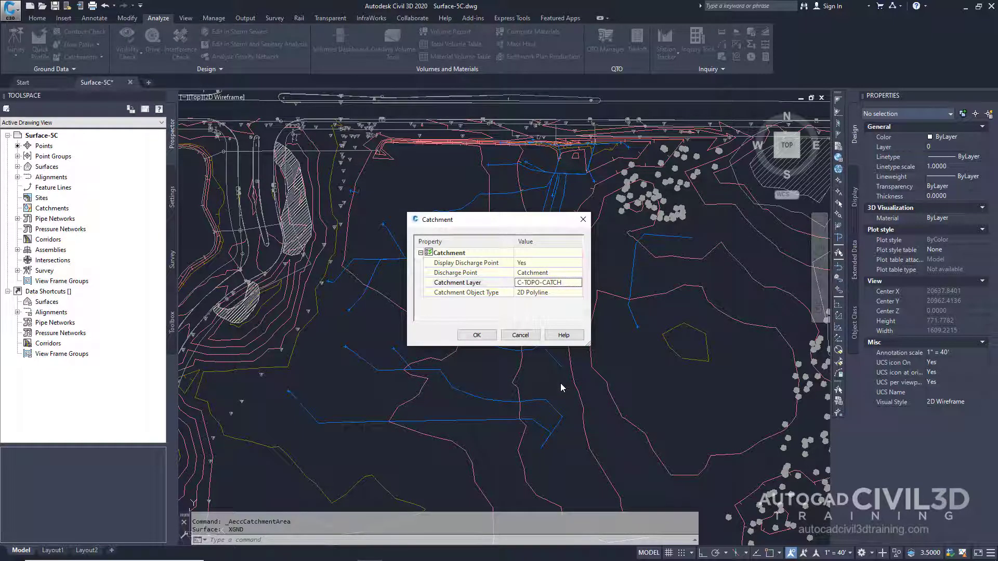
{"action": "left_click", "coordinate": [479, 334]}
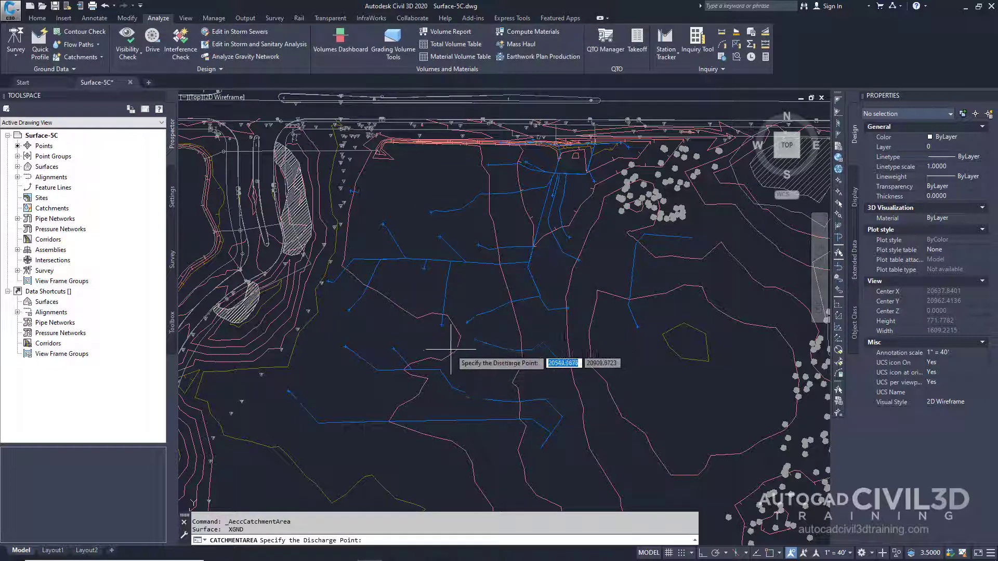
Pick discharge points along the flow paths to create catchments, including a 14142.06 Sq. Ft. one.
{"action": "middle_click_drag", "start_coordinate": [406, 360], "coordinate": [426, 315]}
{"action": "scroll", "coordinate": [302, 352], "scroll_direction": "up", "scroll_amount": 4}
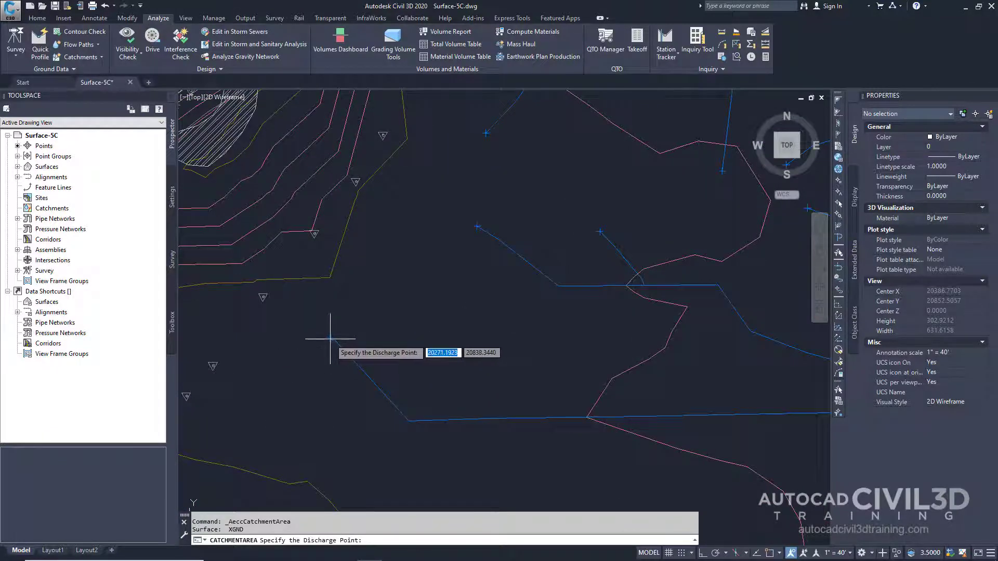
{"action": "left_click", "coordinate": [331, 339]}
{"action": "left_click", "coordinate": [477, 228]}
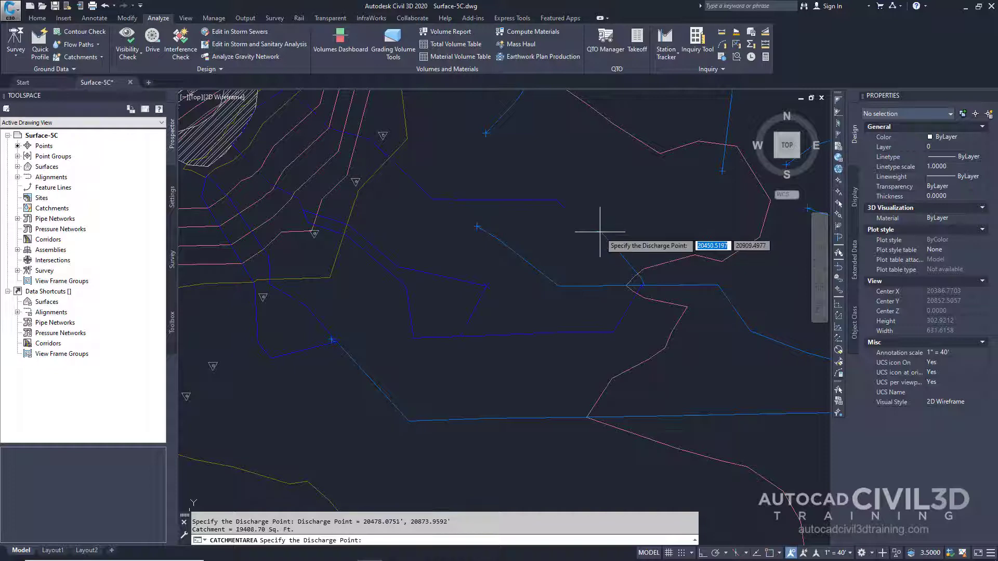
{"action": "left_click", "coordinate": [641, 286]}
{"action": "middle_click_drag", "start_coordinate": [673, 159], "coordinate": [370, 168]}
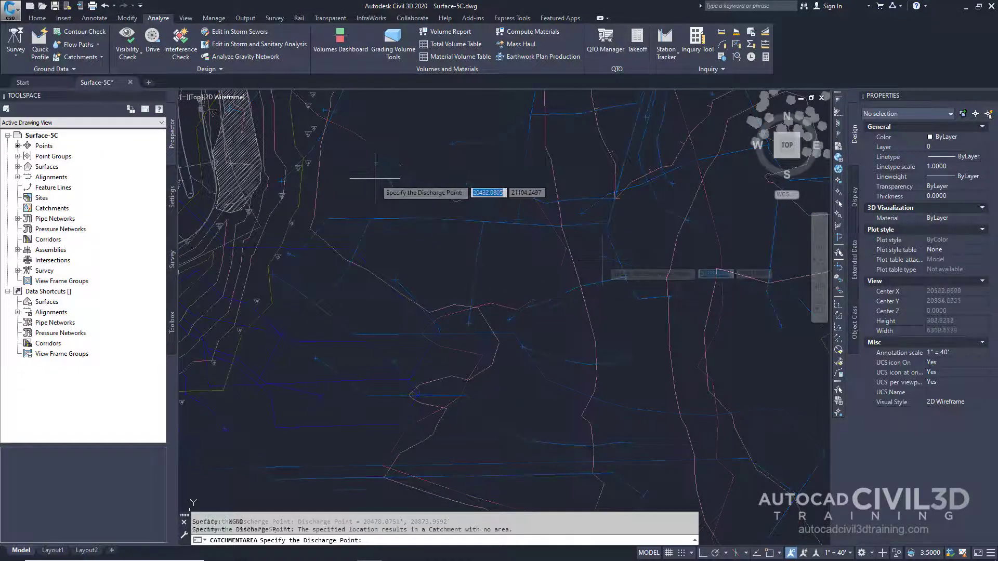
{"action": "left_click", "coordinate": [356, 167]}
{"action": "middle_click_drag", "start_coordinate": [723, 109], "coordinate": [546, 150]}
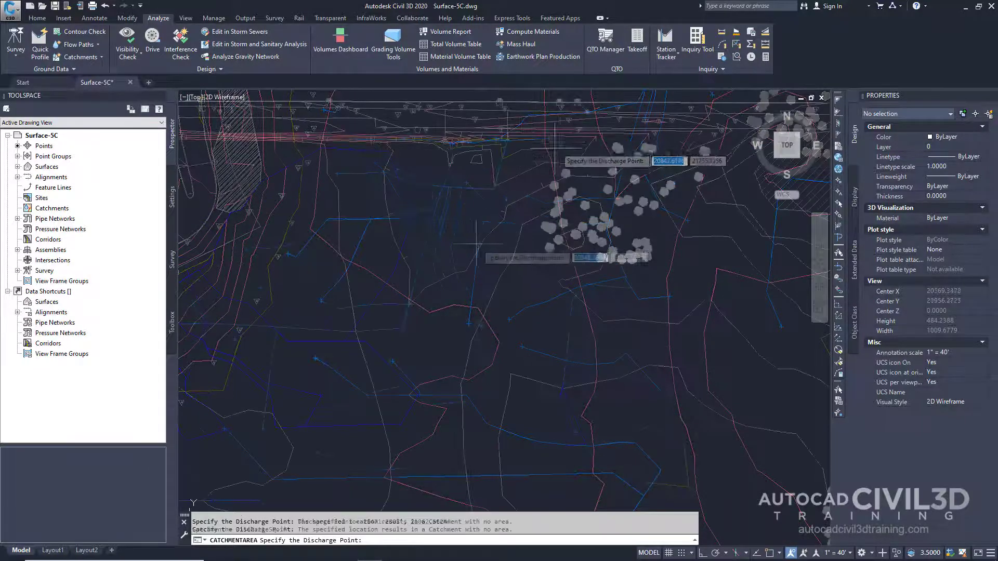
{"action": "left_click", "coordinate": [559, 149]}
{"action": "left_click", "coordinate": [520, 264]}
{"action": "scroll", "coordinate": [529, 265], "scroll_direction": "down", "scroll_amount": 2}
{"action": "left_click", "coordinate": [493, 253]}
{"action": "left_click", "coordinate": [346, 362]}
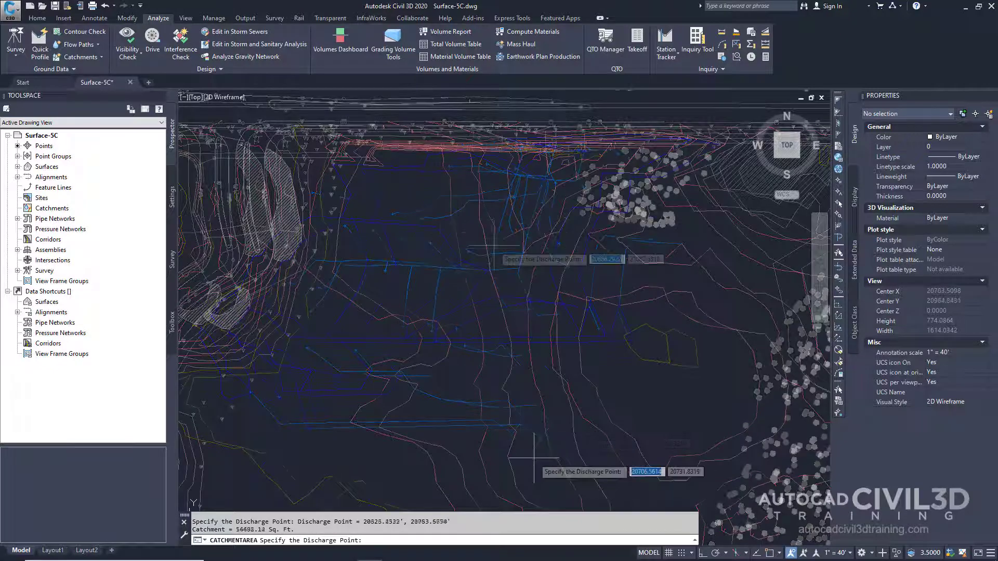
{"action": "middle_click_drag", "start_coordinate": [442, 388], "coordinate": [468, 326]}
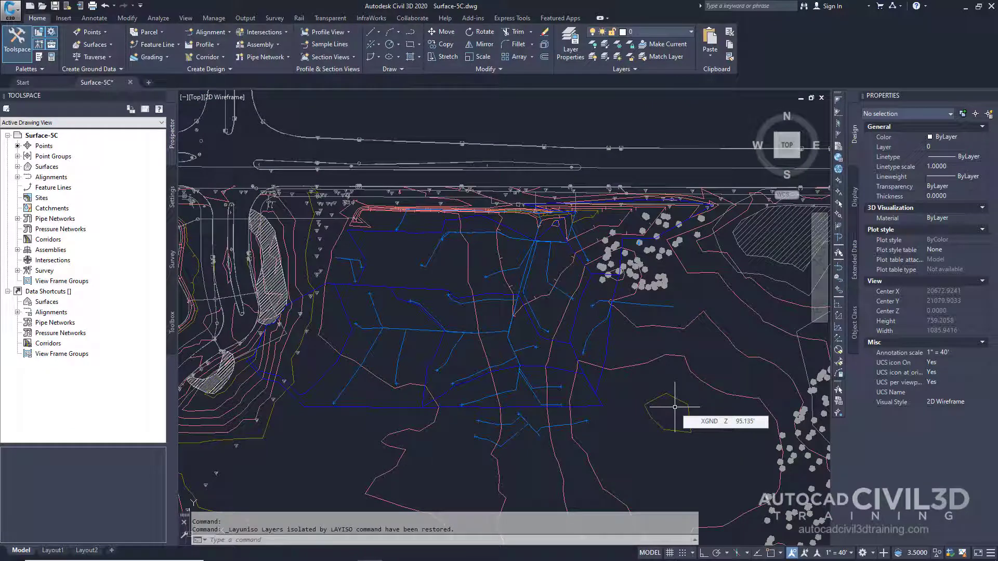
Isolate the C-TOPO-CATCH layer by picking a catchment polyline.
{"action": "left_click", "coordinate": [605, 46]}
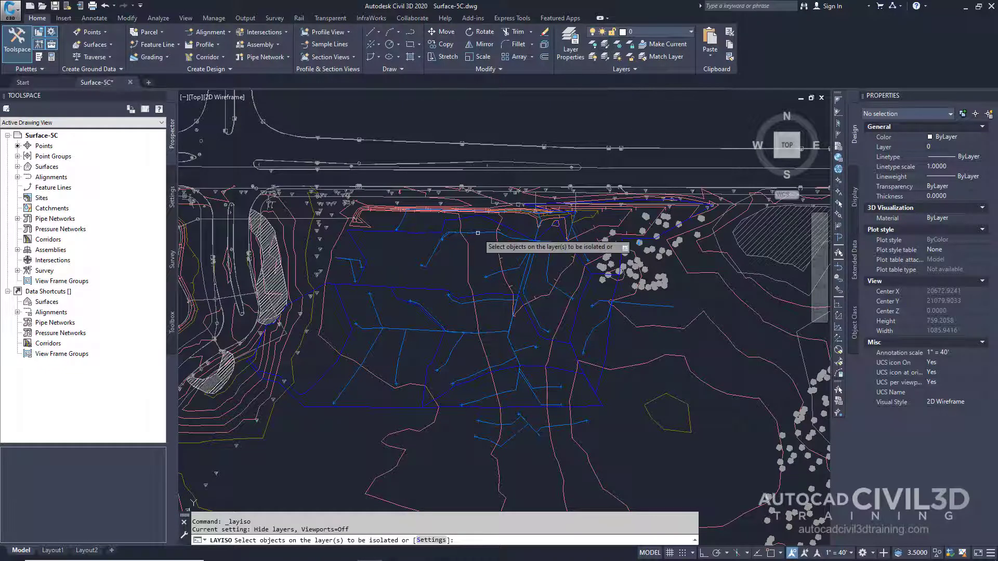
{"action": "left_click", "coordinate": [422, 234]}
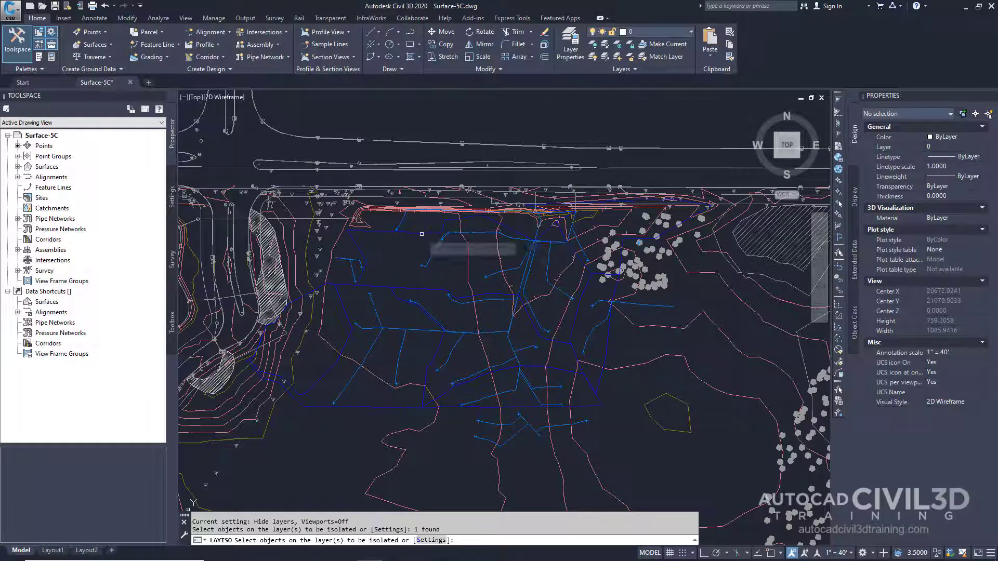
{"action": "key", "text": "Return"}
Shrink-wrap all seven catchment polylines into one outer boundary with LINEWORKSHRINKWRAP.
{"action": "left_click", "coordinate": [686, 159]}
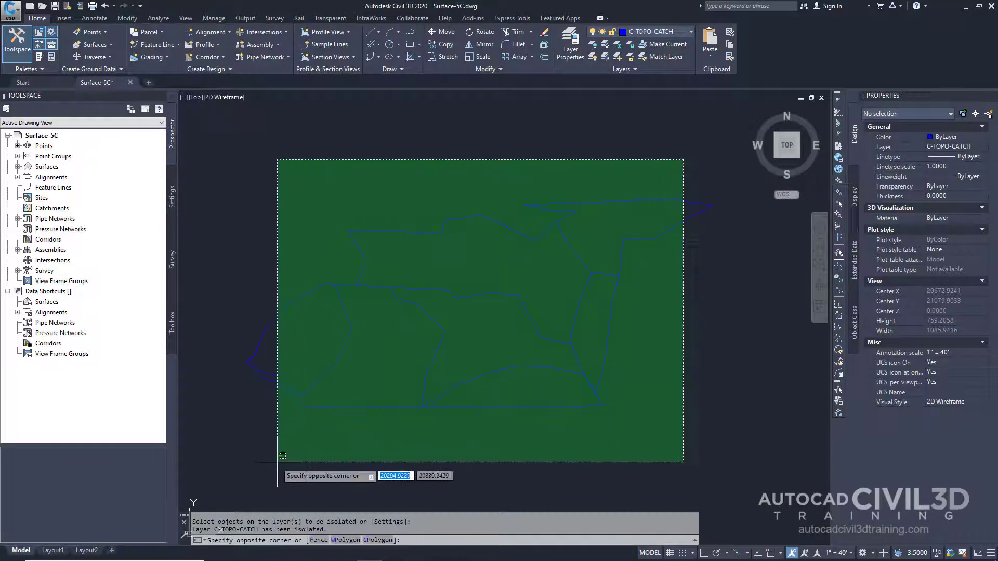
{"action": "left_click", "coordinate": [238, 440]}
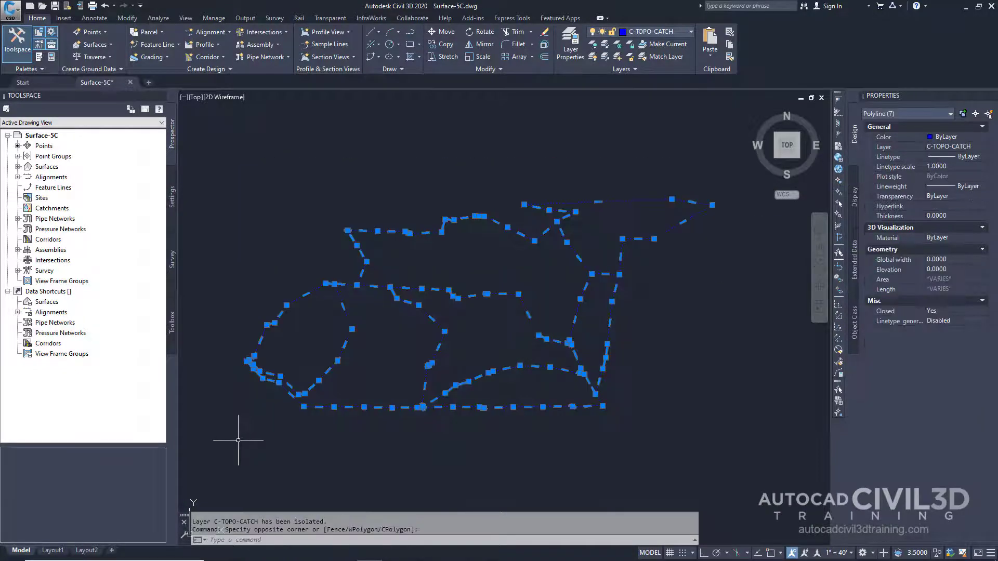
{"action": "type", "text": "LINEwor"}
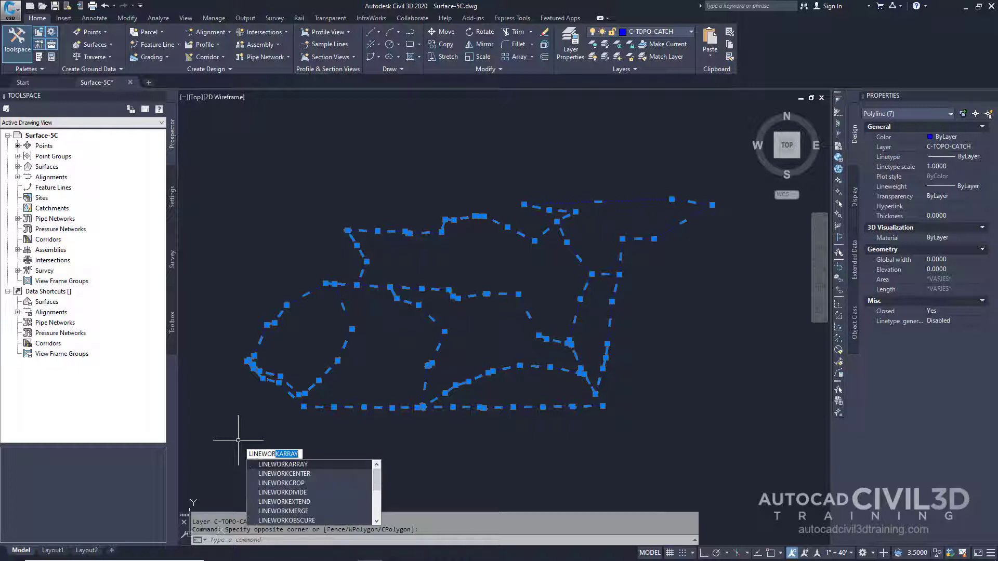
{"action": "type", "text": "ksh"}
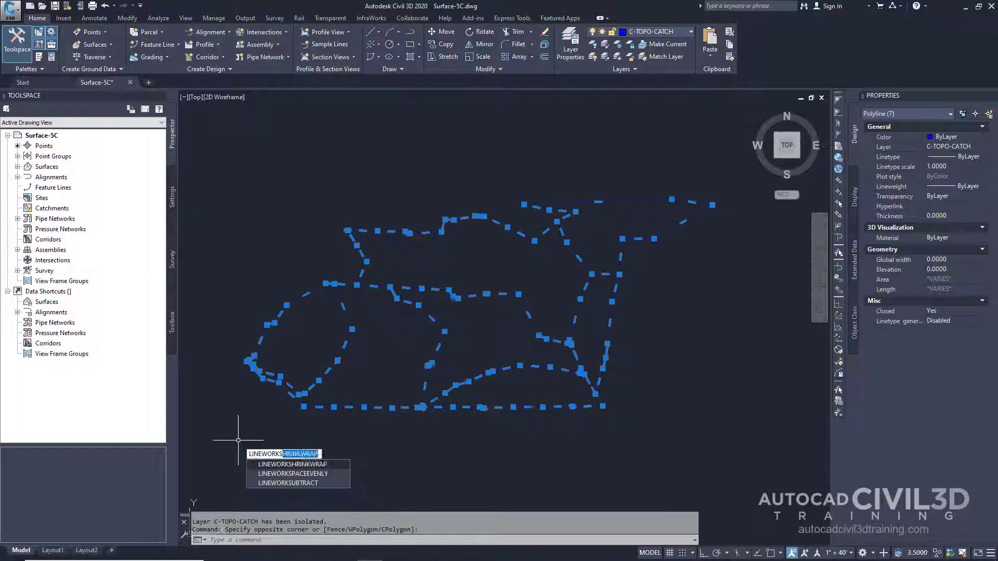
{"action": "key", "text": "Return"}
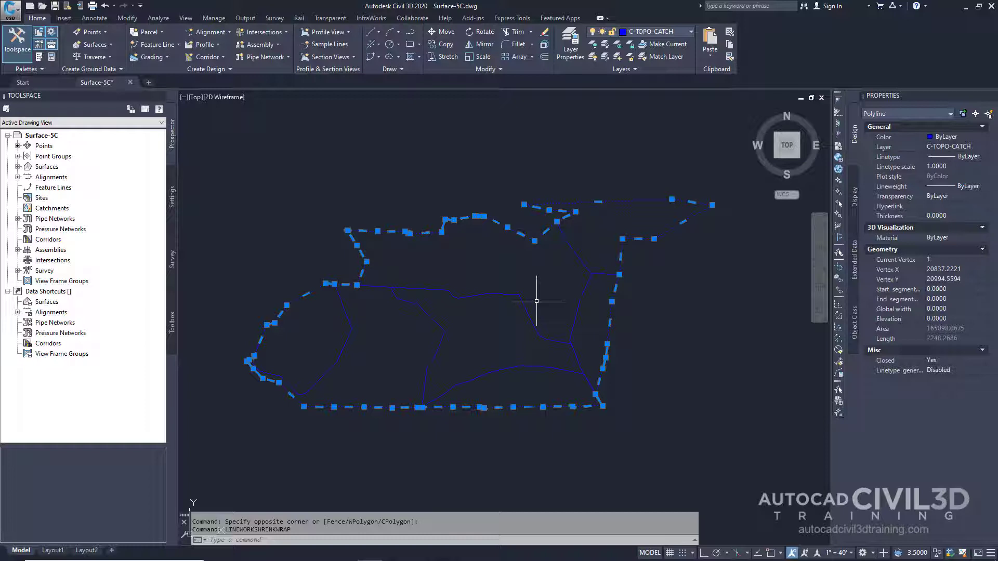
Restore the hidden objects, then scroll the autocadcivil3dtraining.com articles page.
{"action": "key", "text": "Escape"}
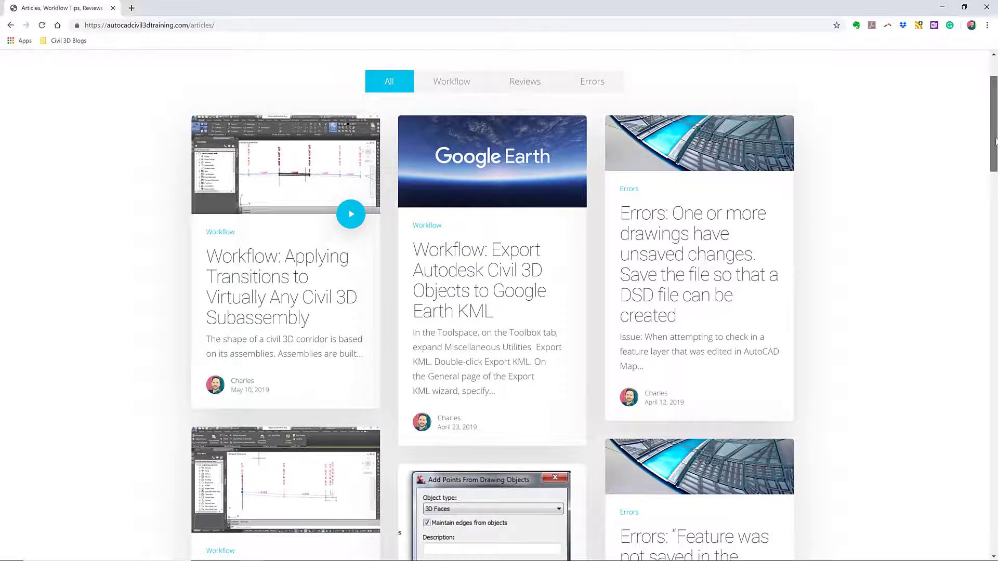
{"action": "scroll", "coordinate": [499, 281], "scroll_direction": "down", "scroll_amount": 2}
{"action": "left_click_drag", "start_coordinate": [995, 155], "coordinate": [995, 178]}
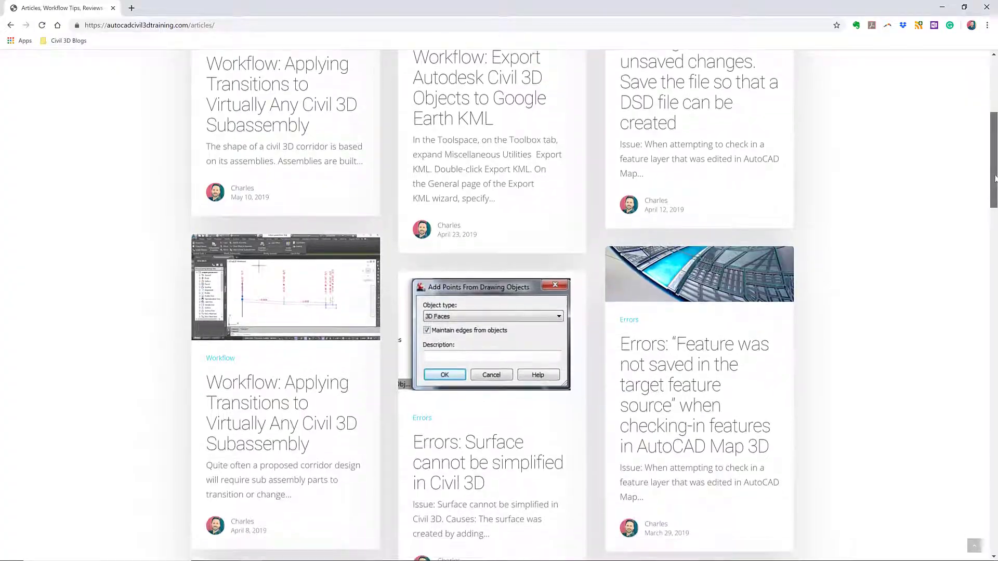